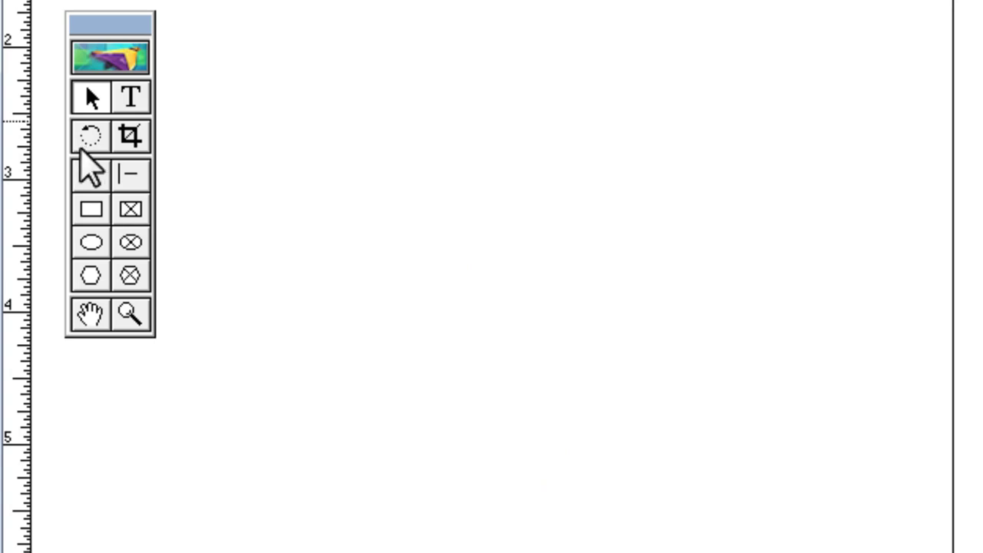
Pick the Rotate tool, then switch to the Line tool with Shift+F2
left_click(83, 146)
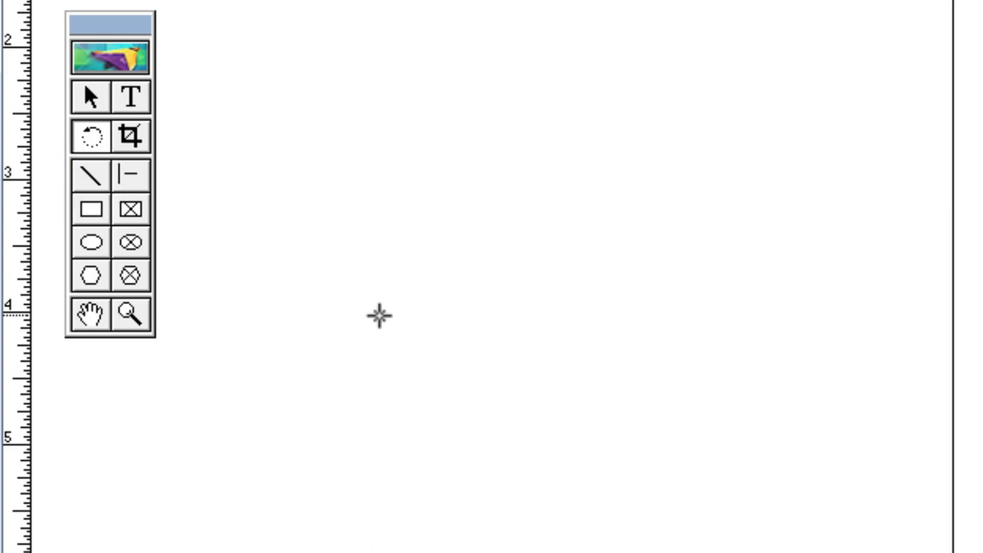
key("shift+F2")
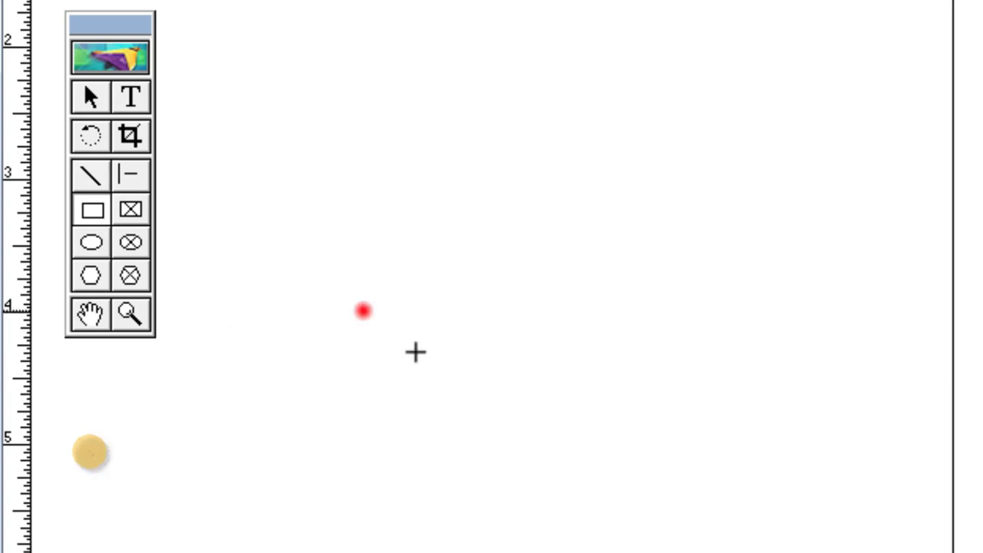
Draw a rectangle in the lower middle of the page and an oval above it
left_click_drag(364, 311, 649, 504)
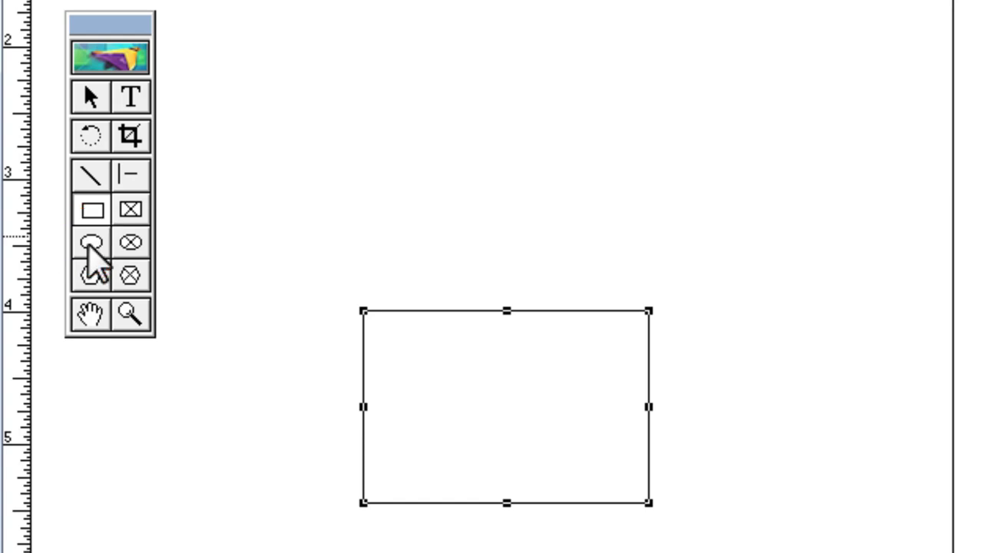
left_click(89, 245)
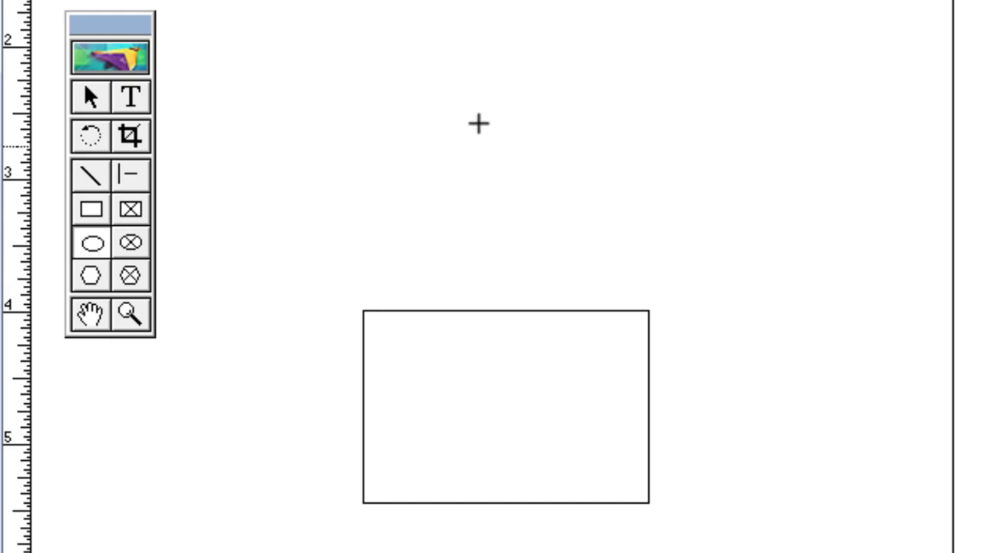
left_click_drag(374, 62, 562, 266)
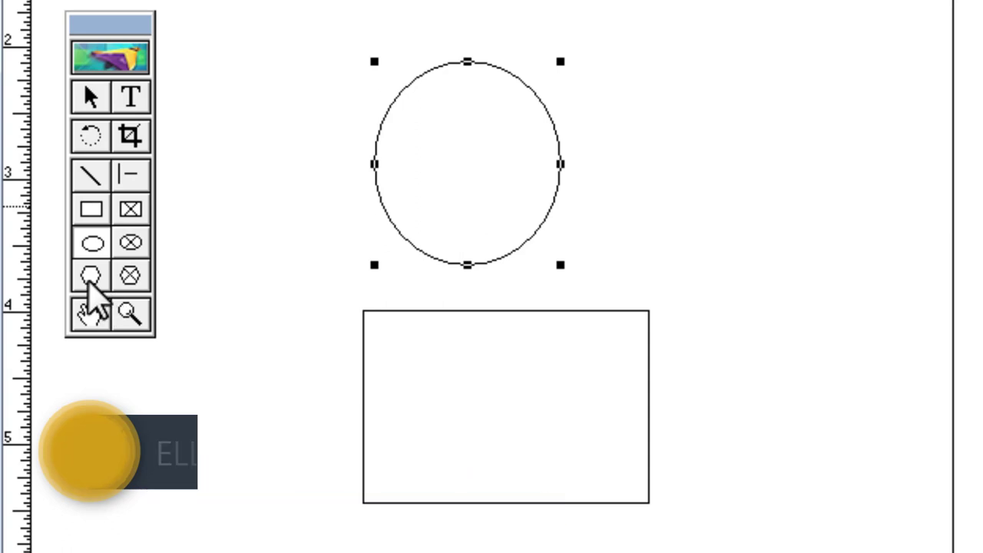
left_click(90, 278)
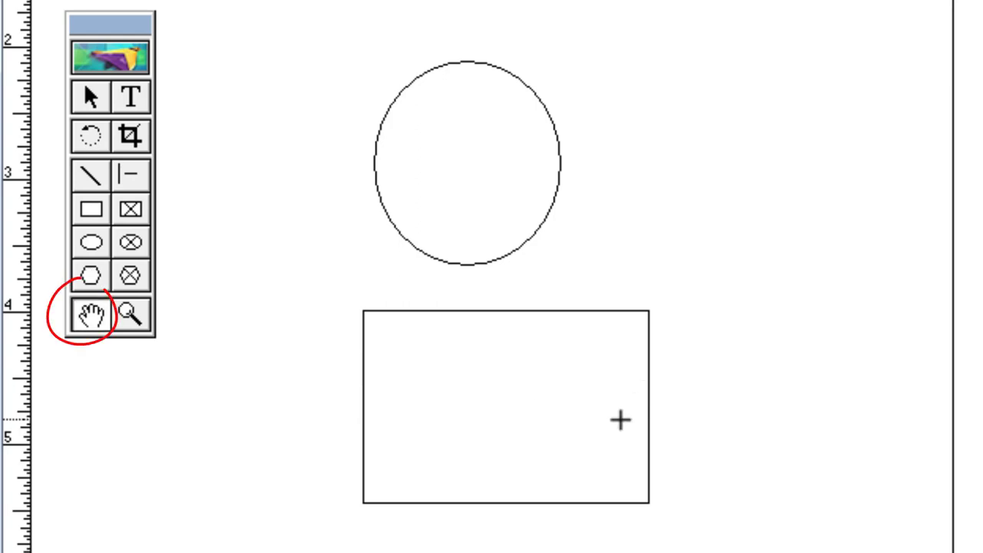
Pan to an empty area and type 'rtertertertertretererte' in a text frame near the middle
key("h")
left_click_drag(527, 288, 643, 390)
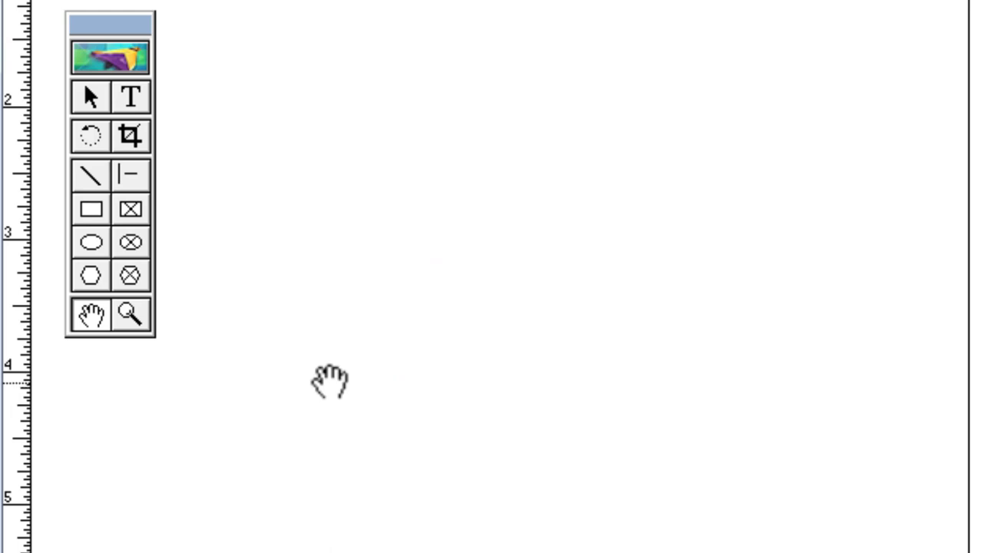
left_click_drag(331, 382, 617, 483)
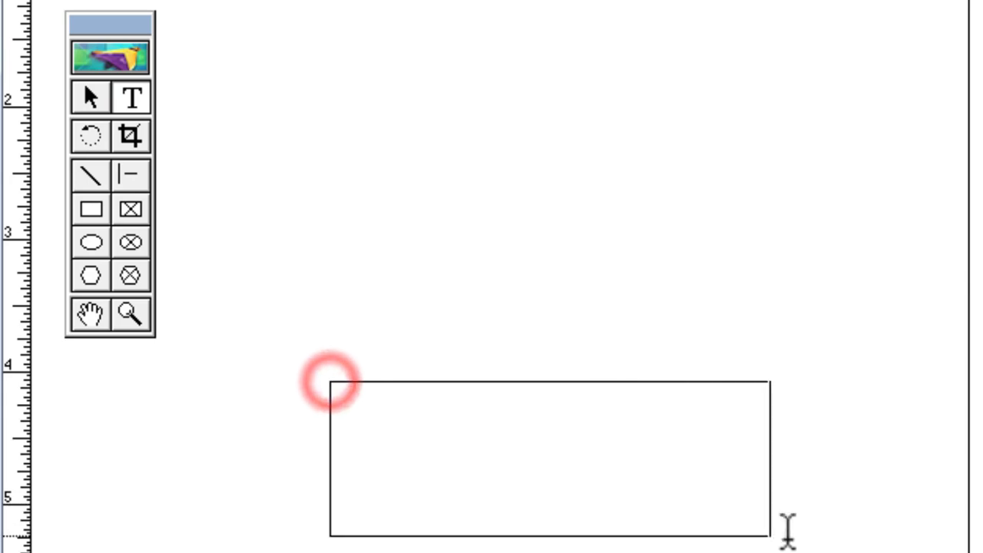
type("rtertertertertretererte")
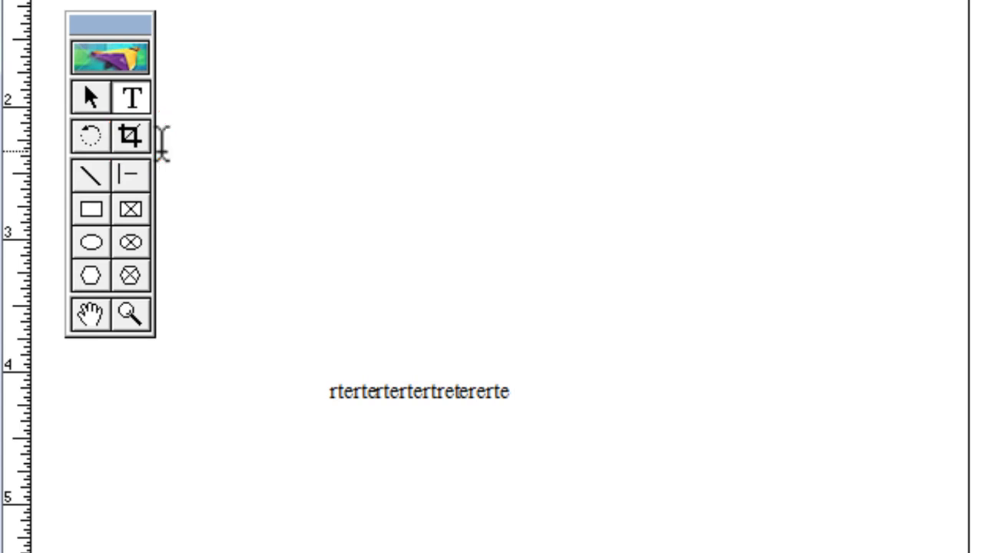
Draw a horizontal line above the text and a constrained vertical line crossing it
left_click(153, 138)
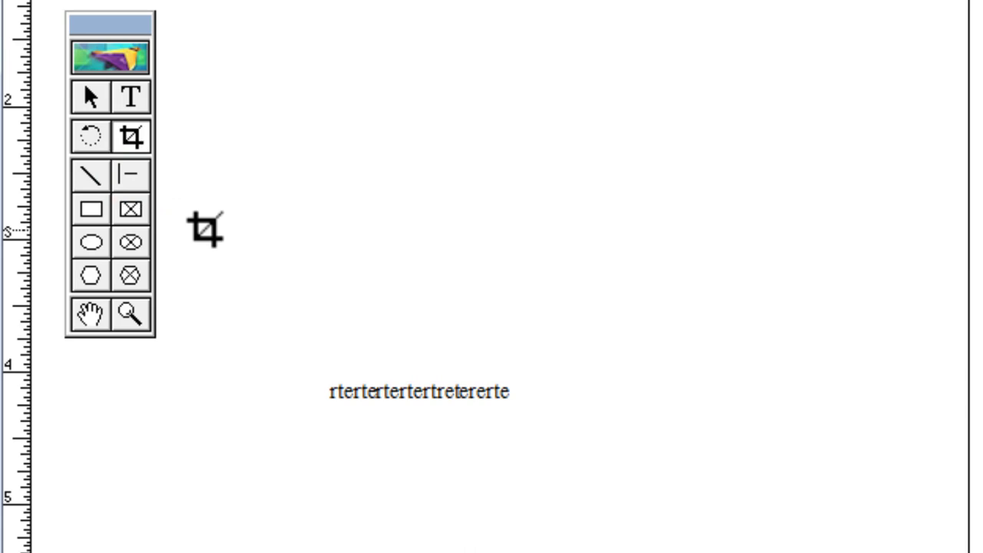
key("shift+F3")
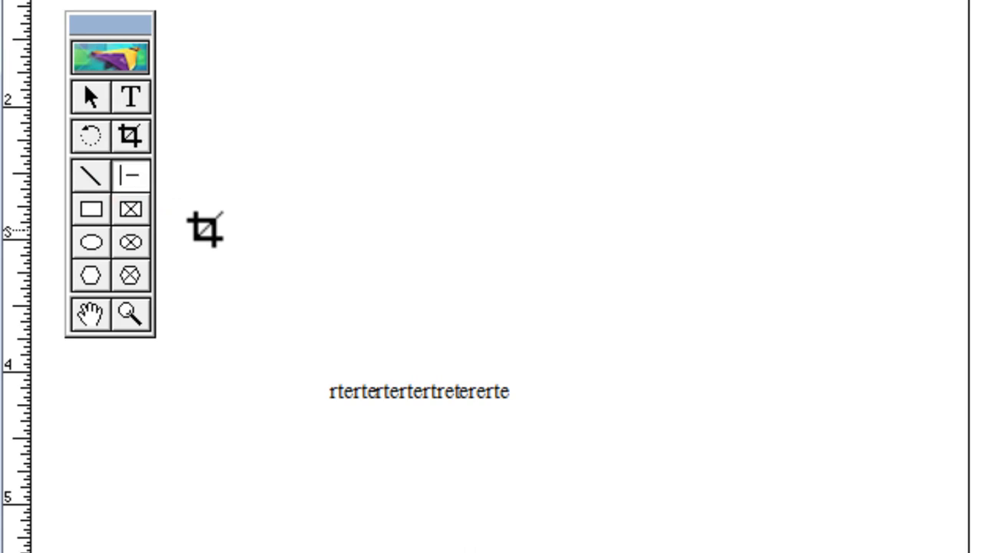
left_click_drag(274, 146, 580, 195)
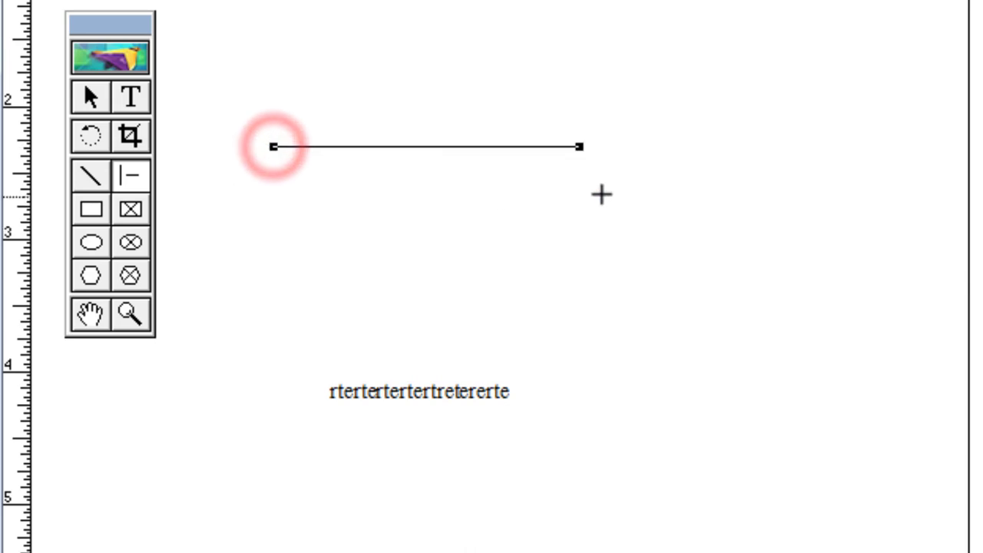
left_click_drag(571, 15, 571, 318)
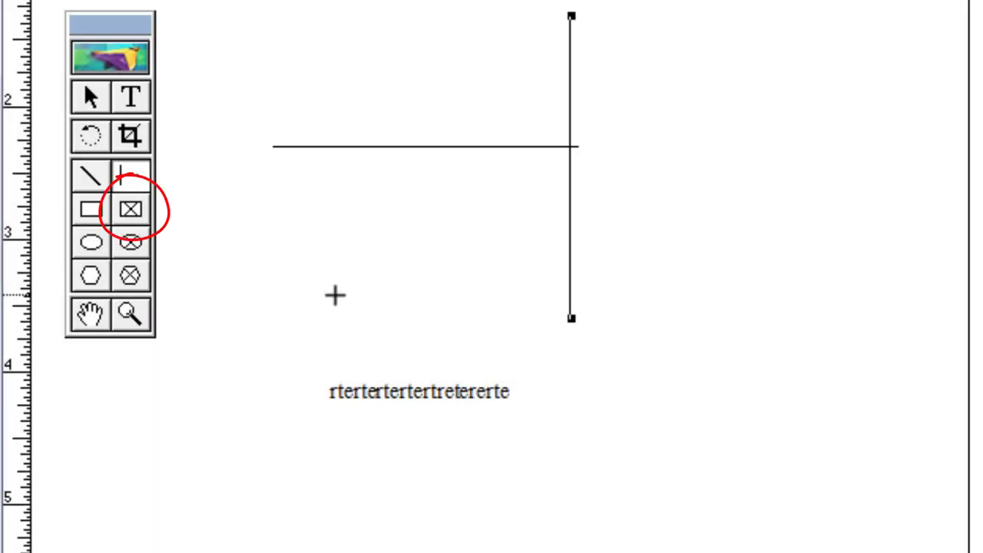
Draw a crossed rectangle frame below the text and a hexagon frame beside the crossing lines
key("shift+alt+F4")
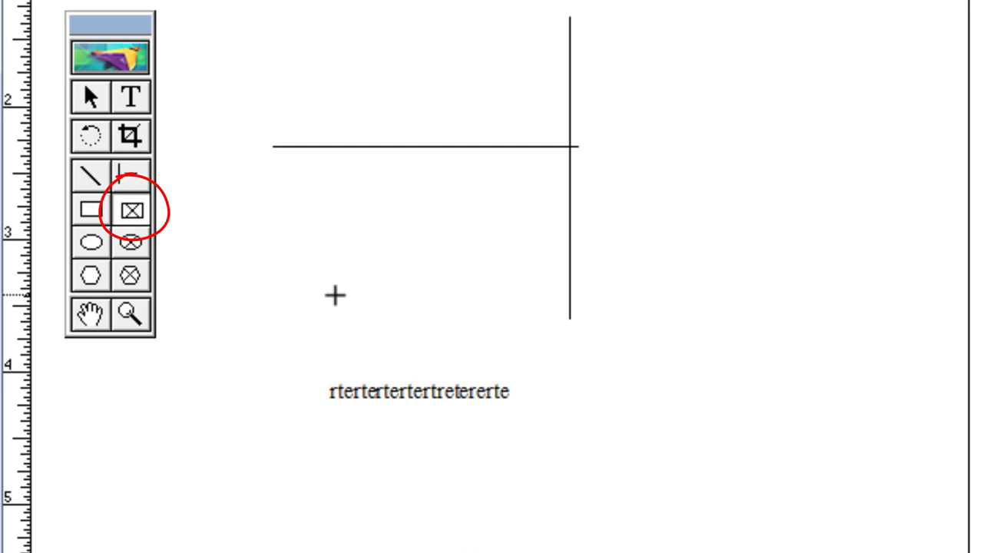
left_click_drag(118, 369, 372, 507)
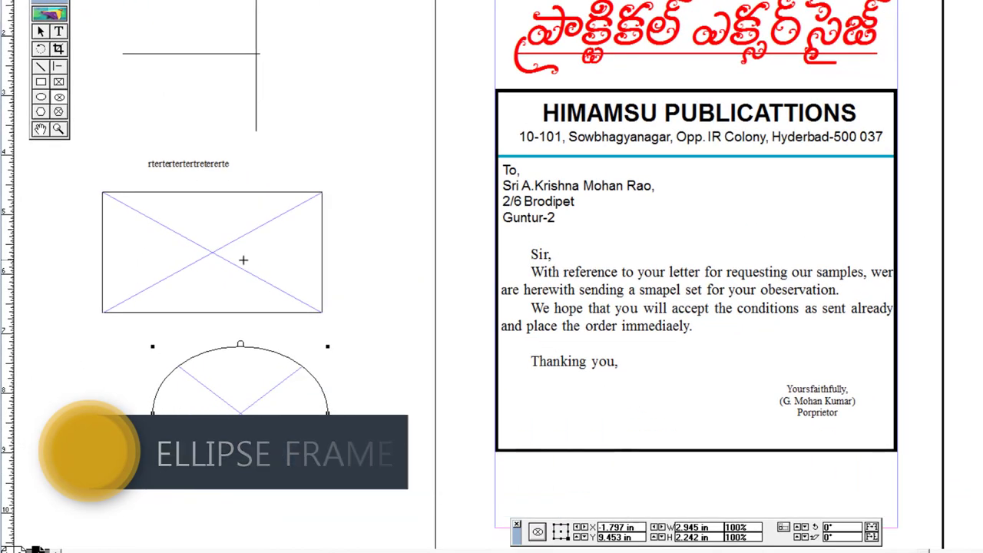
mouse_move(295, 11)
left_mouse_down()
mouse_move(345, 137)
mouse_move(401, 168)
left_mouse_up()
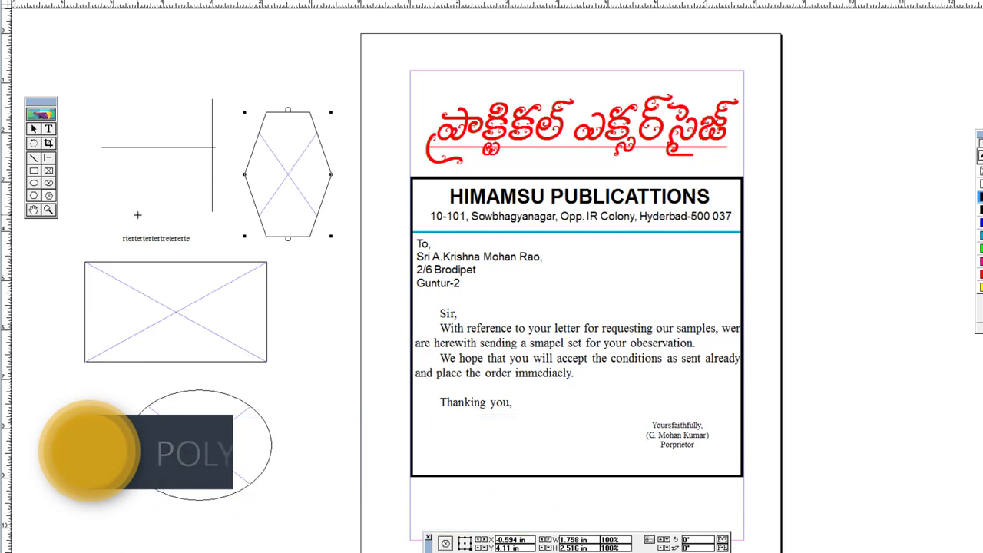
With the Zoom tool, click five times to magnify the rectangle frame and the sample text
left_click(138, 216)
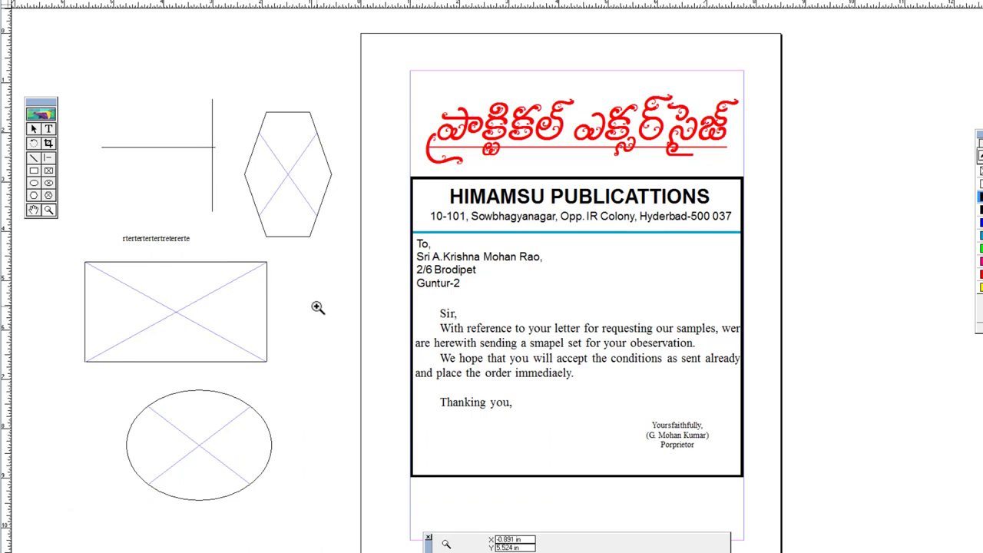
left_click(322, 293)
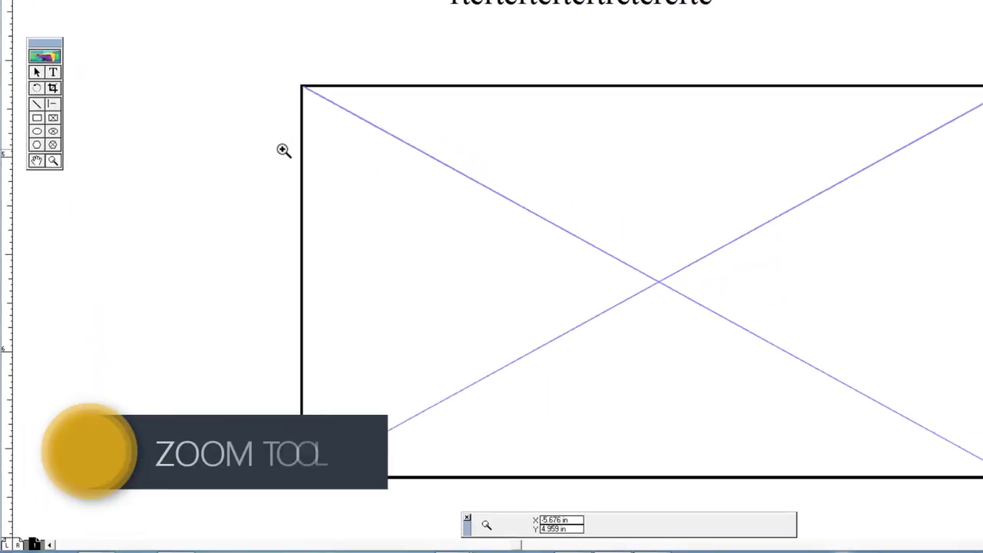
left_click(282, 150)
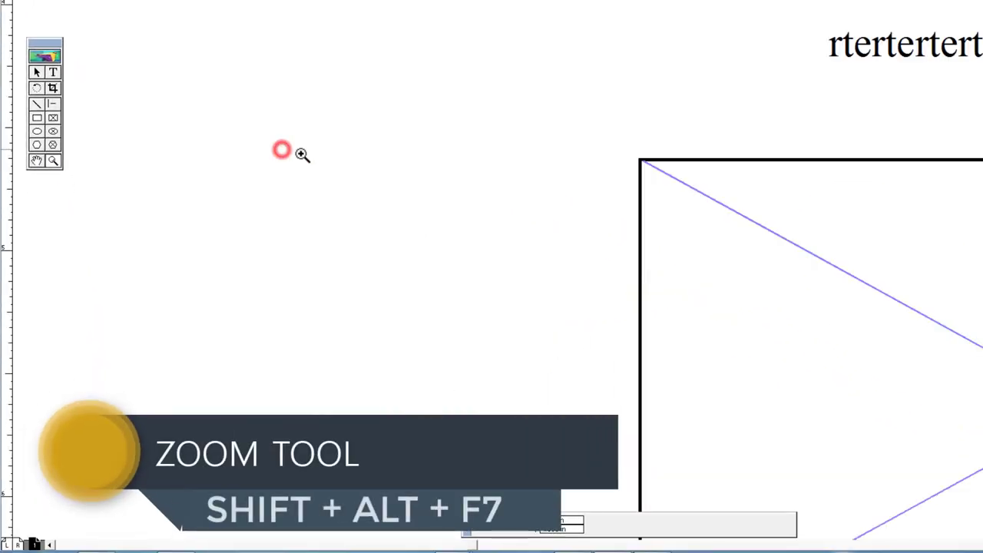
left_click(606, 184)
left_click(696, 199)
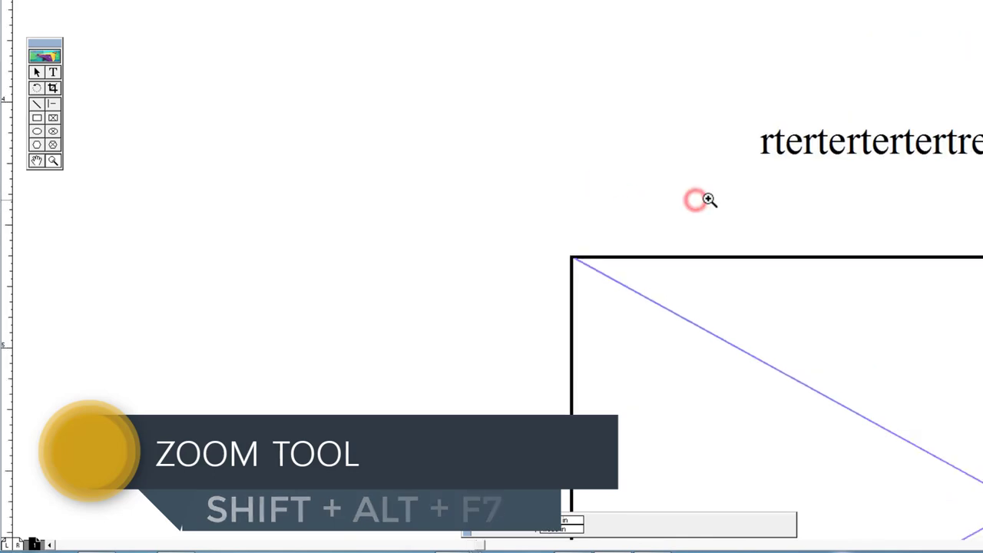
left_click(789, 170)
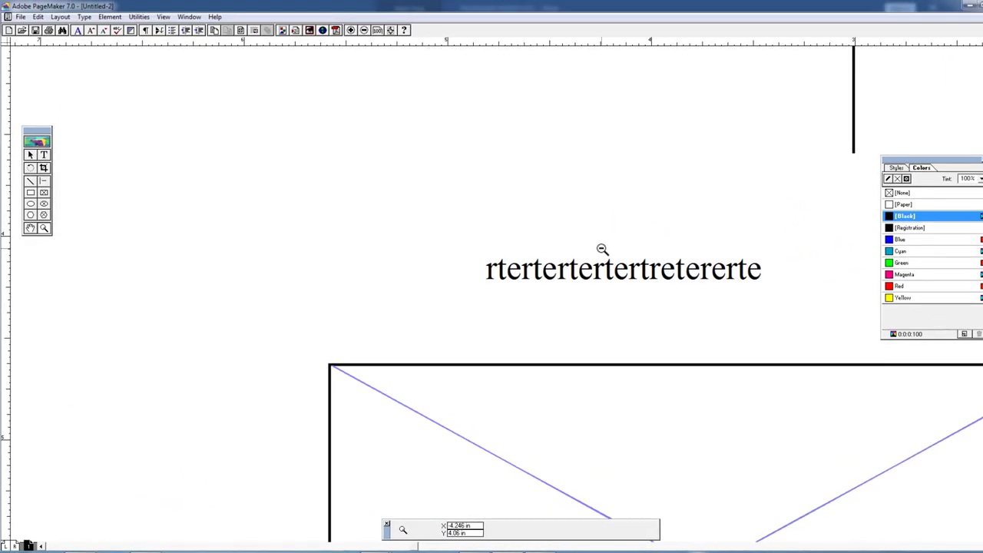
Zoom out three steps from the sample text until the letter page shows
left_click(564, 266)
left_click(550, 289)
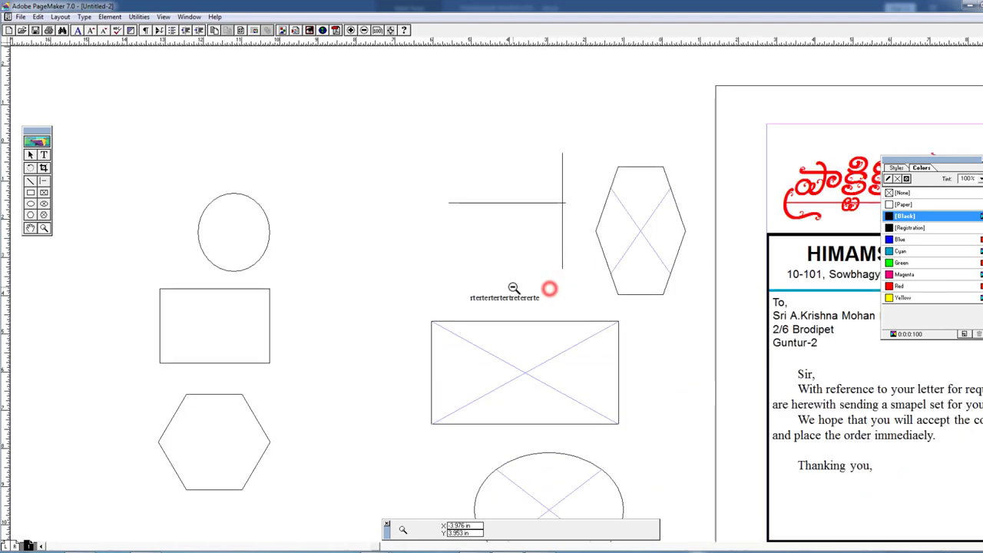
left_click(513, 288)
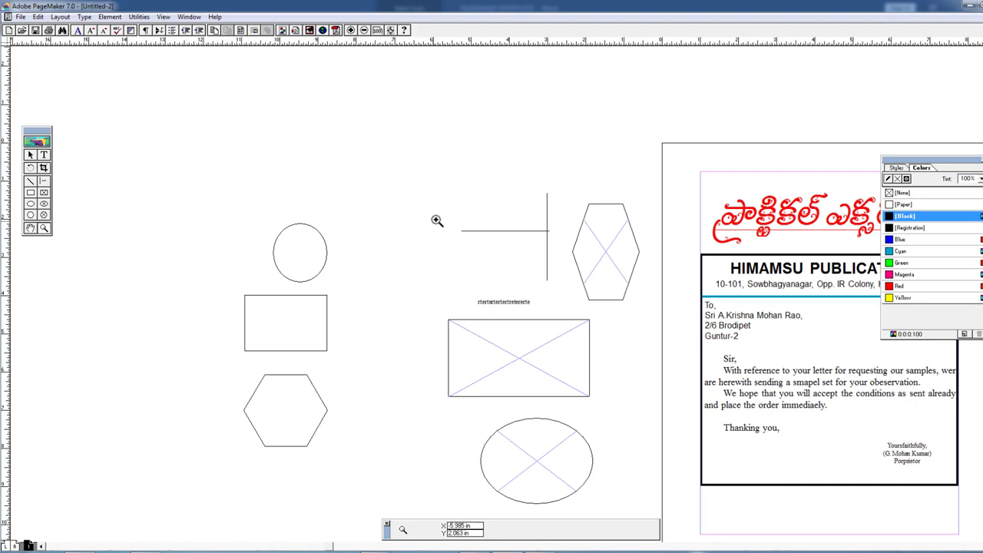
Drag a zoom marquee around the red Telugu letterhead title so it fills the window
left_click(763, 226)
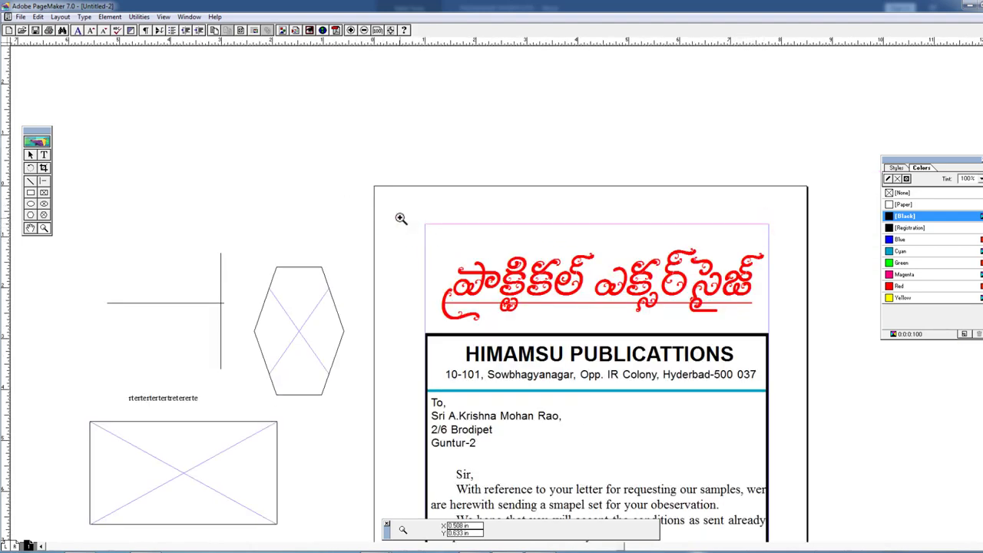
mouse_move(400, 217)
left_mouse_down()
mouse_move(559, 319)
mouse_move(799, 337)
left_mouse_up()
left_click_drag(799, 338, 799, 338)
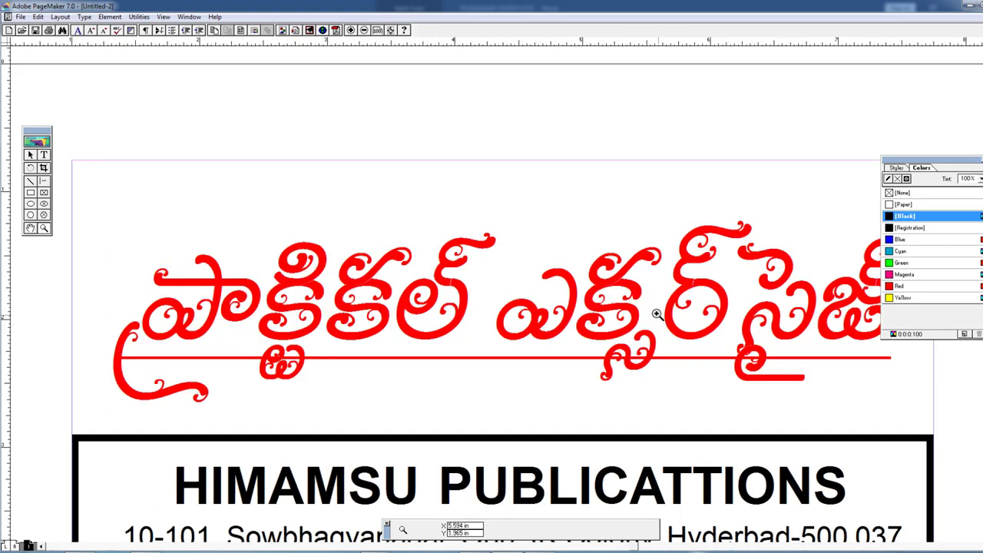
Toggle the floating palettes off with Tab, switching them on and off a few times
key("Tab")
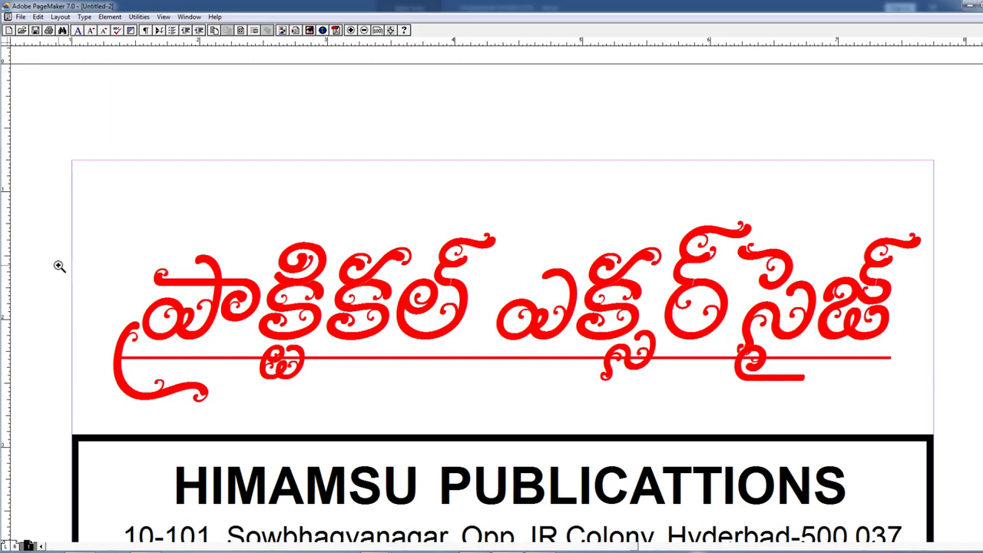
key("Tab")
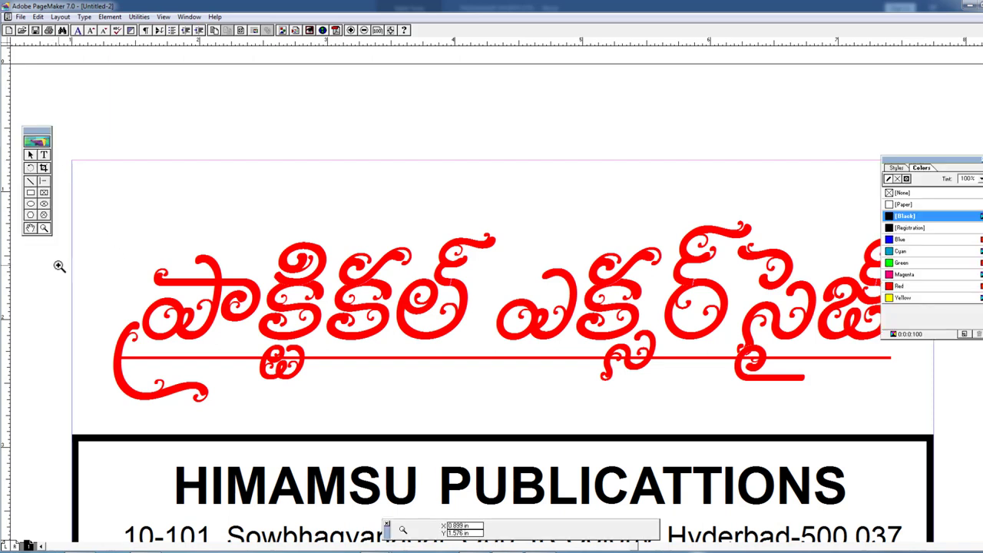
key("Tab")
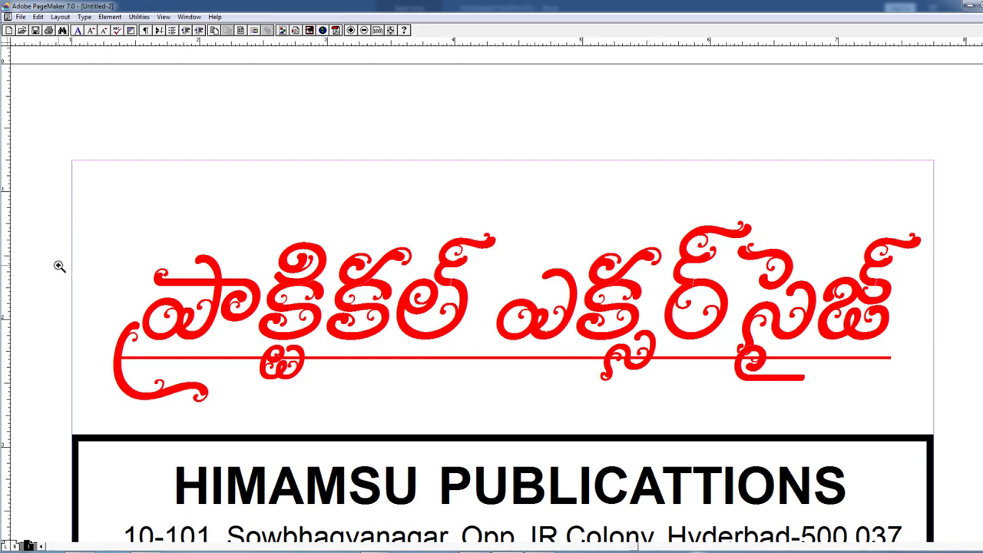
key("Tab")
key("Tab")
Zoom out, fit the whole letter page in the window with Ctrl+0, and restore the palettes
left_click(494, 232)
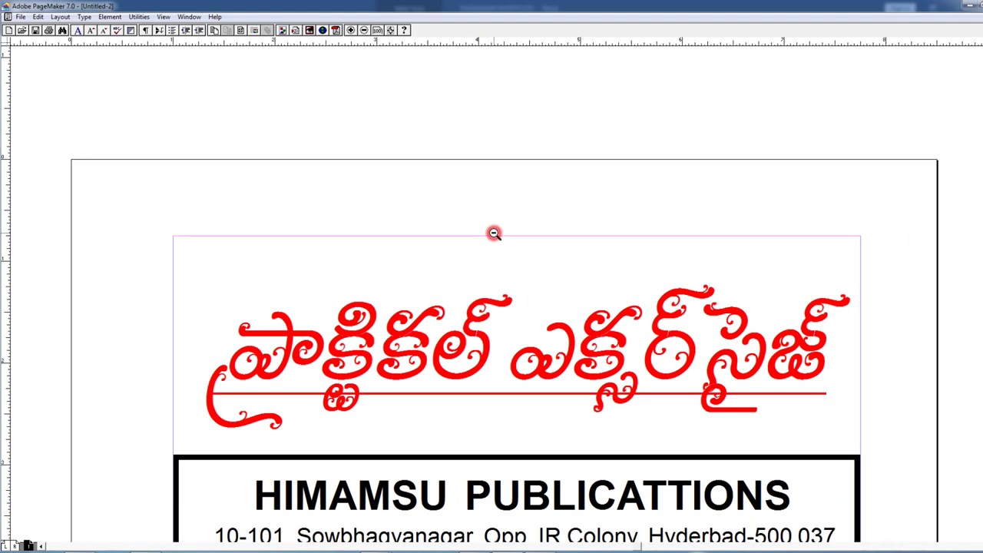
left_click(493, 233)
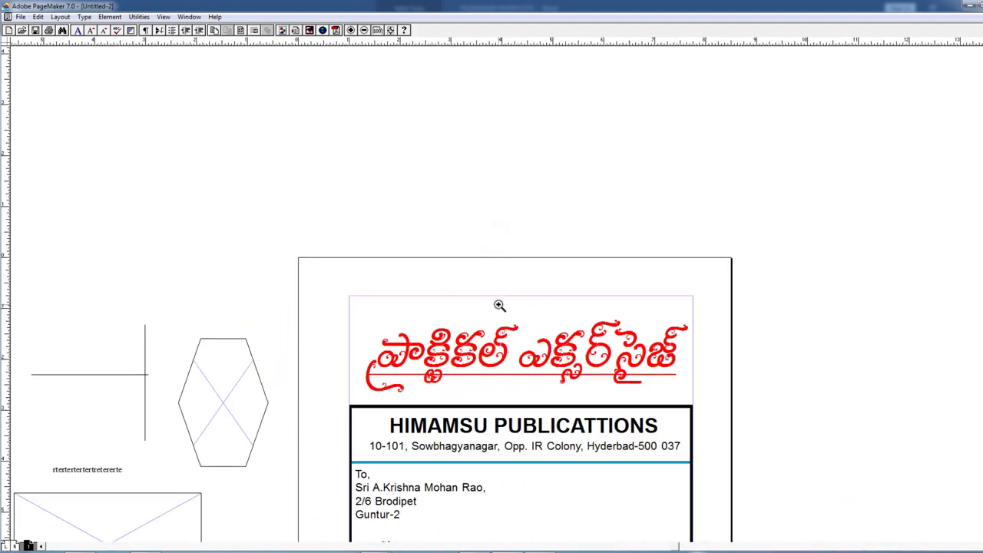
key("ctrl+0")
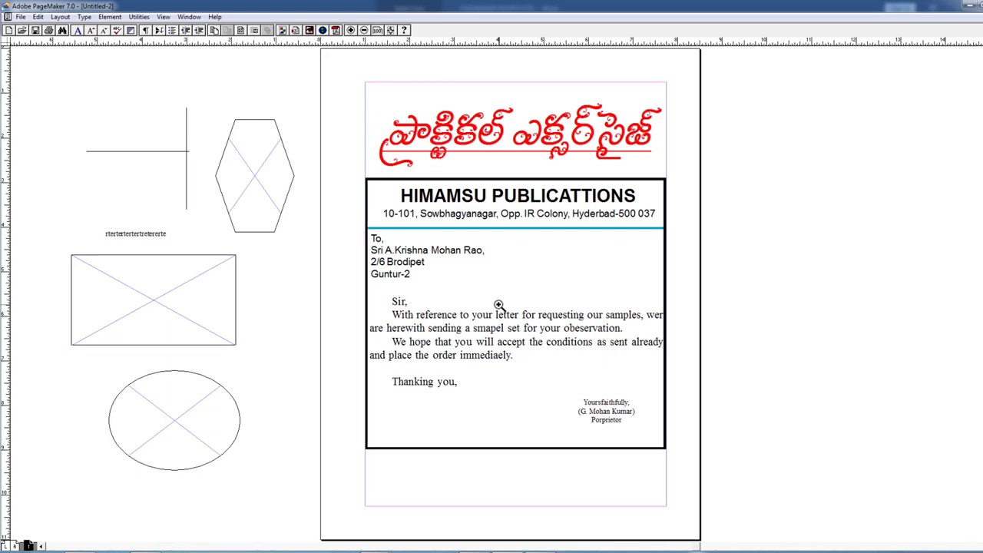
key("Tab")
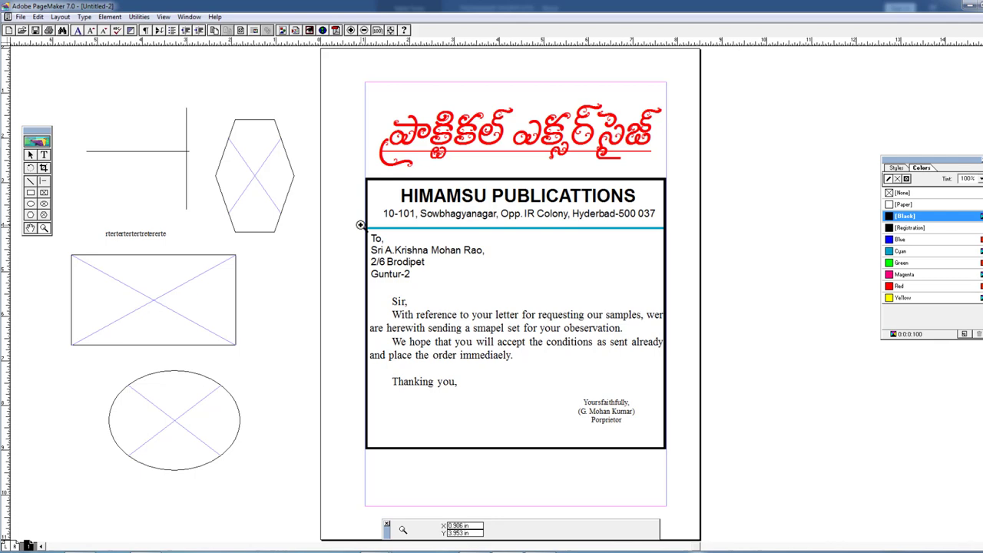
key("ctrl+equal")
key("ctrl+equal")
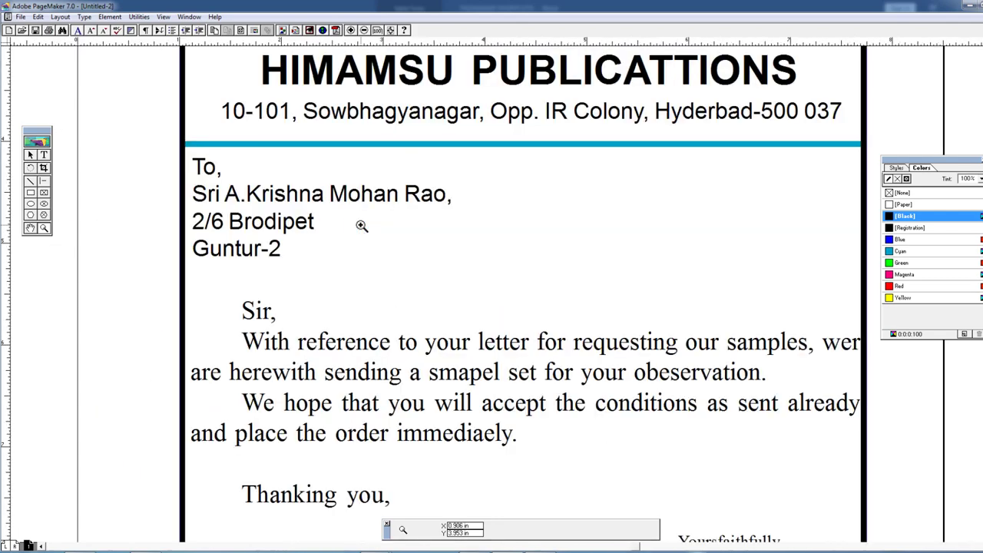
key("ctrl+equal")
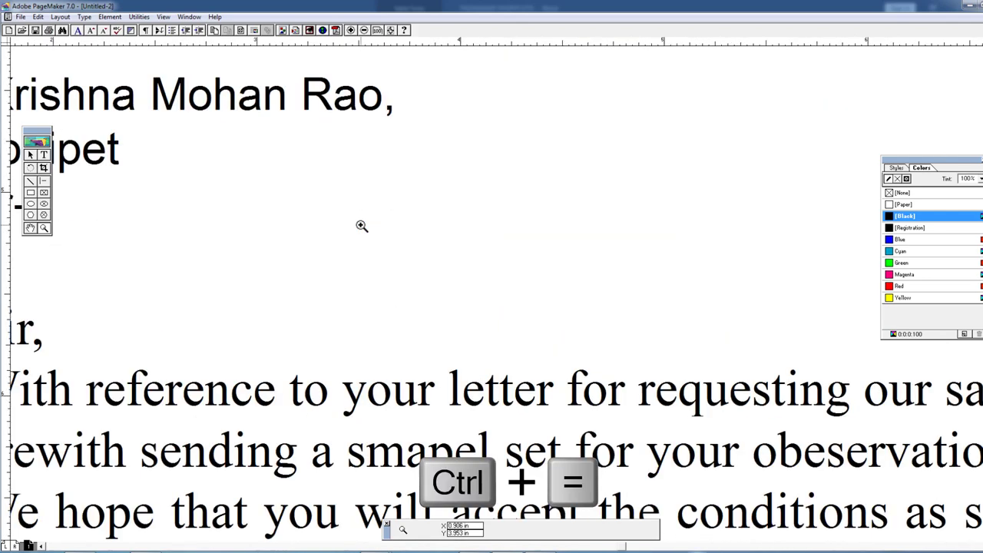
left_click(361, 225, "ctrl")
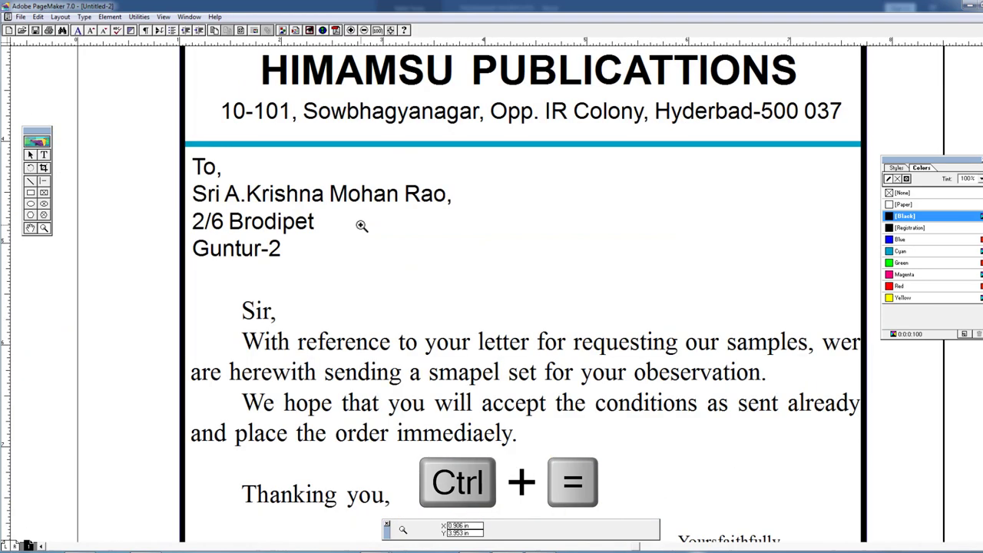
left_click(361, 225, "ctrl")
left_click(361, 225, "ctrl")
left_click(361, 225, "ctrl")
key("ctrl+minus")
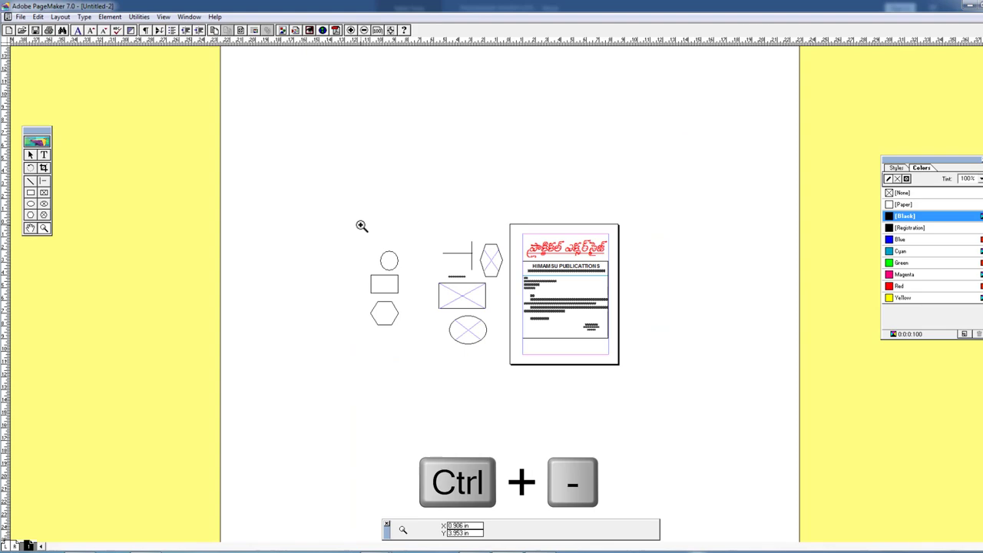
left_click(361, 225)
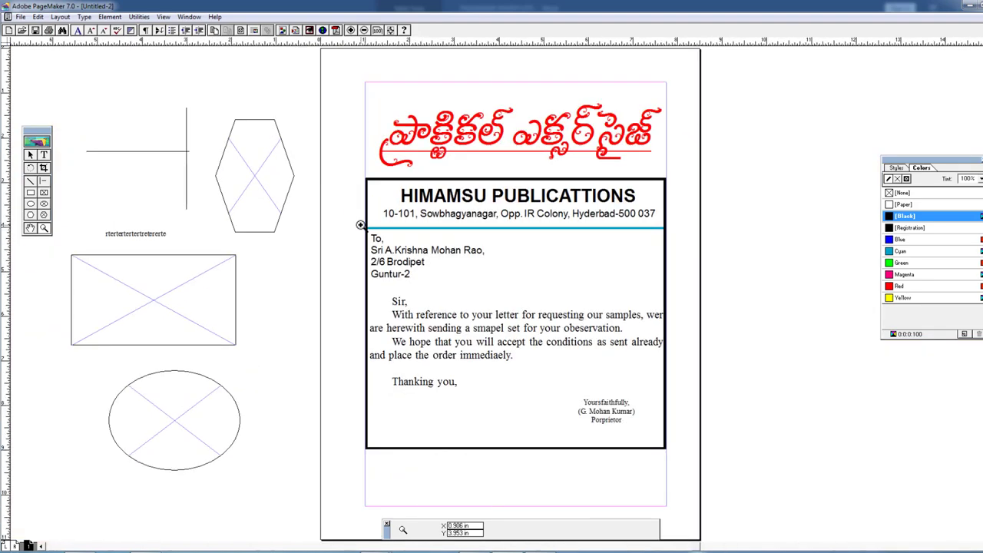
key("ctrl+0")
Choose a larger preset view size from the page's right-click menu
right_click(484, 212)
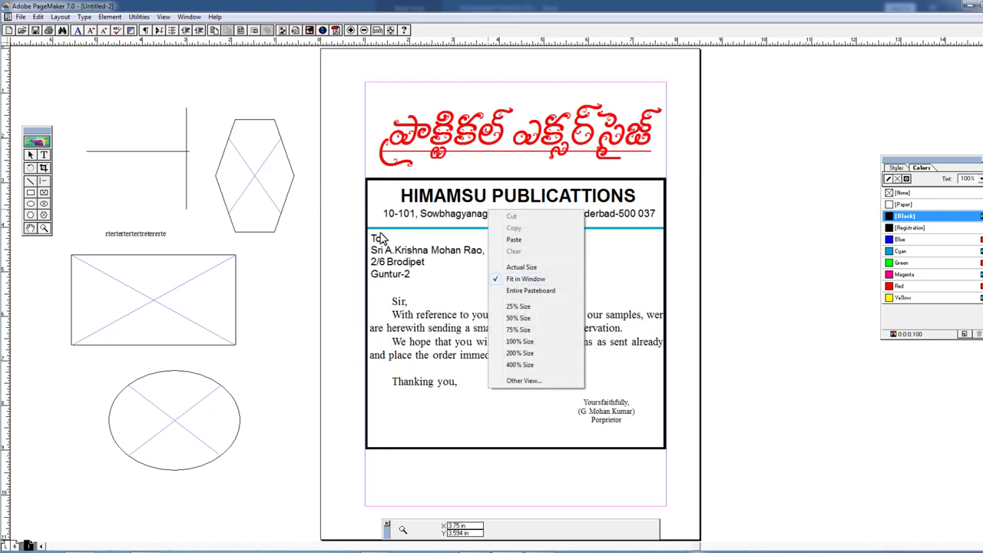
left_click(332, 227)
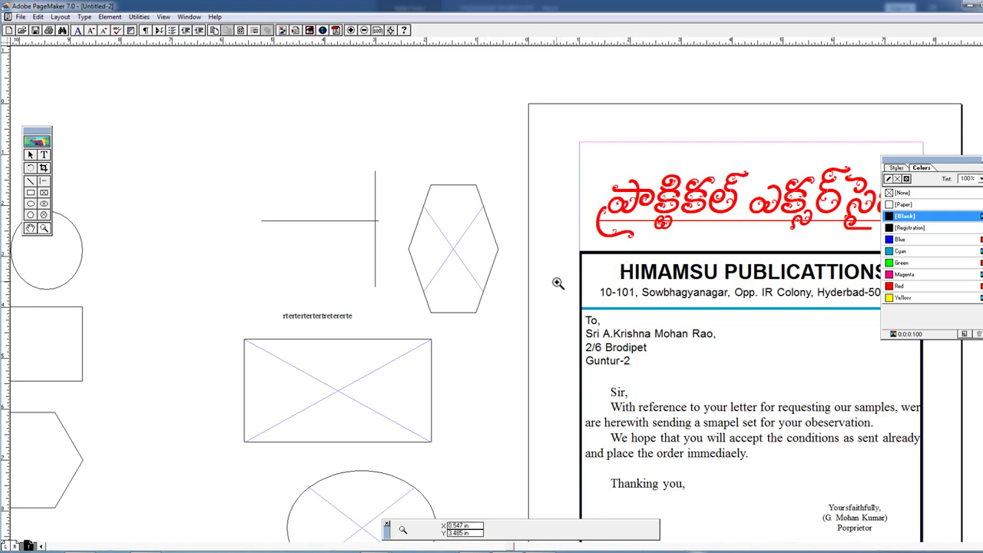
Zoom beside the HIMAMSU heading, fit the whole letter page in the window, and dismiss the colour-scheme prompt
left_click(580, 276)
key("ctrl+0")
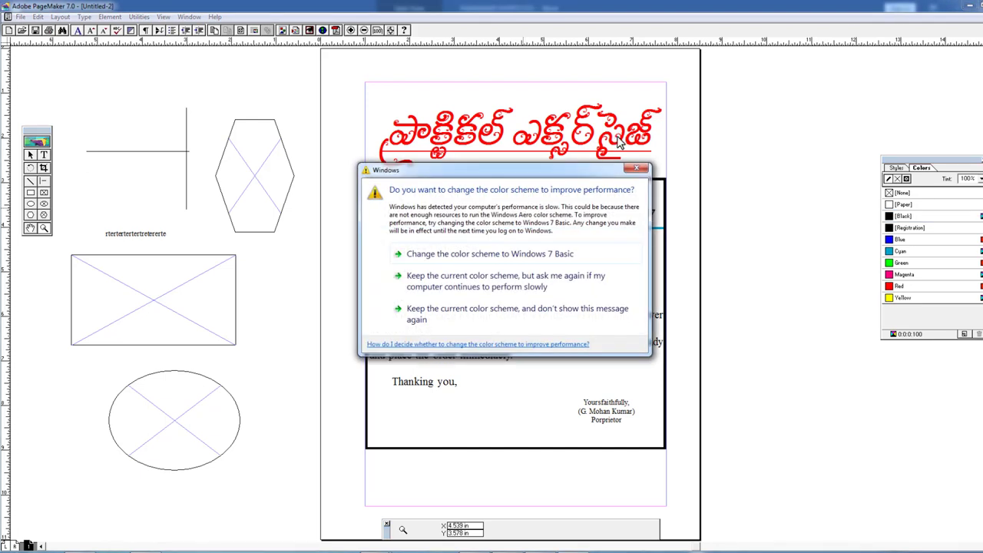
left_click(640, 170)
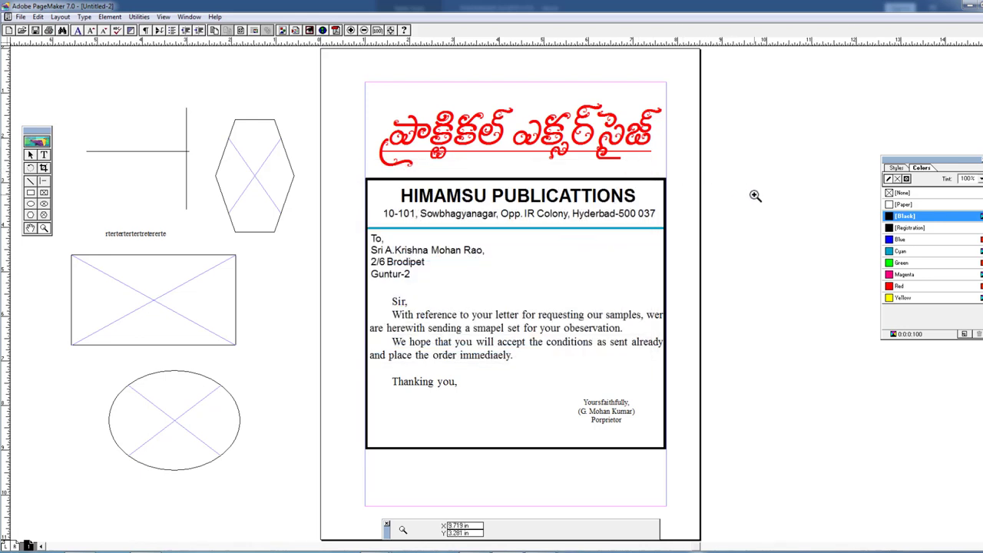